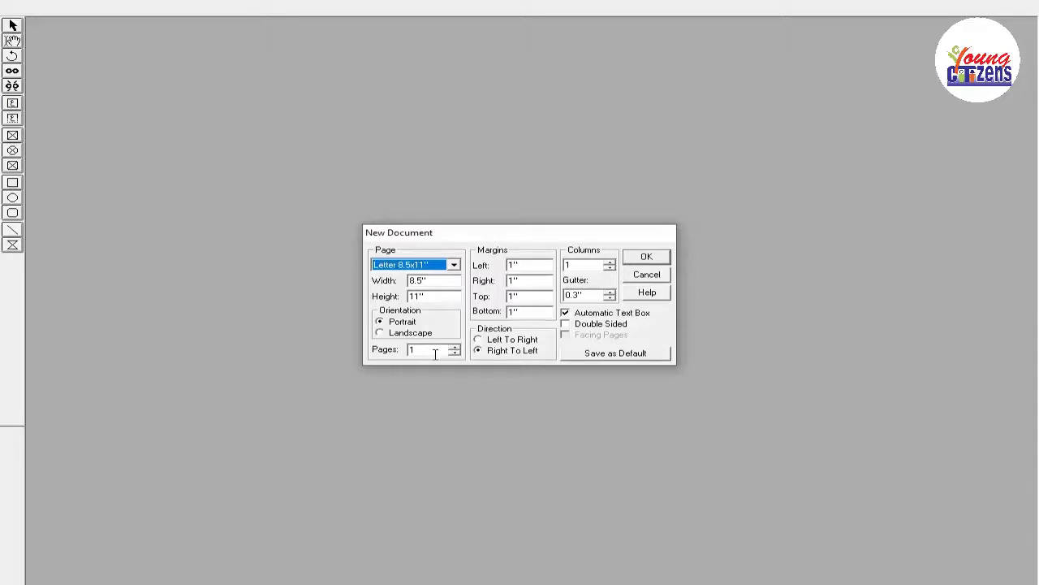
- Create a one-page portrait Letter 8.5x11" document with 1" margins, right-to-left direction and an automatic text box
{"action": "left_click", "coordinate": [455, 346]}
{"action": "left_click", "coordinate": [455, 346]}
{"action": "left_click", "coordinate": [456, 353]}
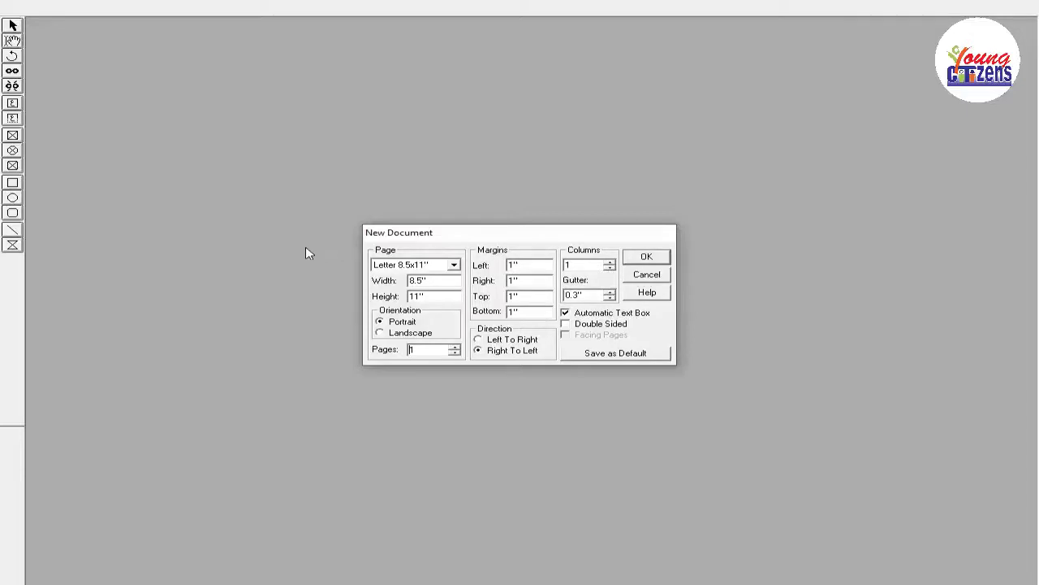
{"action": "left_click", "coordinate": [639, 260]}
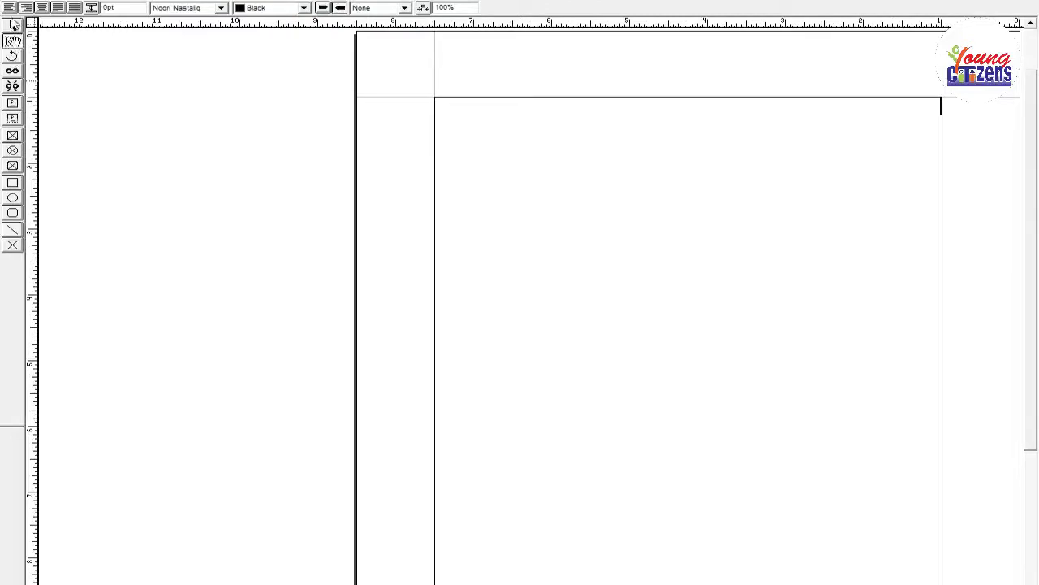
{"action": "left_click", "coordinate": [26, 8]}
{"action": "left_click", "coordinate": [42, 8]}
{"action": "left_click", "coordinate": [59, 10]}
{"action": "left_click", "coordinate": [75, 8]}
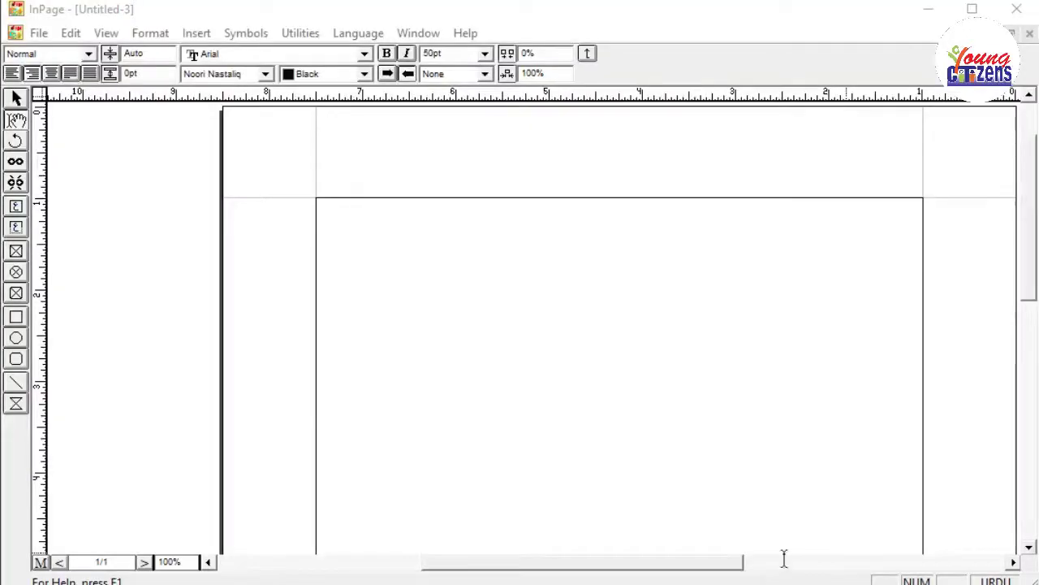
- Write the first verse line "چارہ سمجھ کر شاعری سارے گدھے چرنے لگے" in the page's text box
{"action": "left_click", "coordinate": [773, 404]}
{"action": "type", "text": "چارہ"}
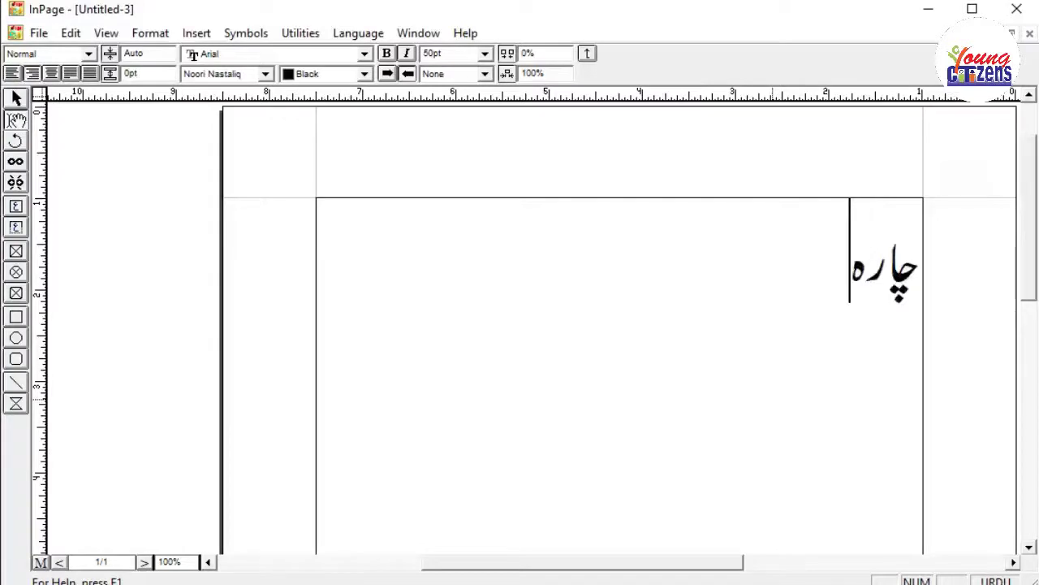
{"action": "type", "text": " سمجھ کر شاع"}
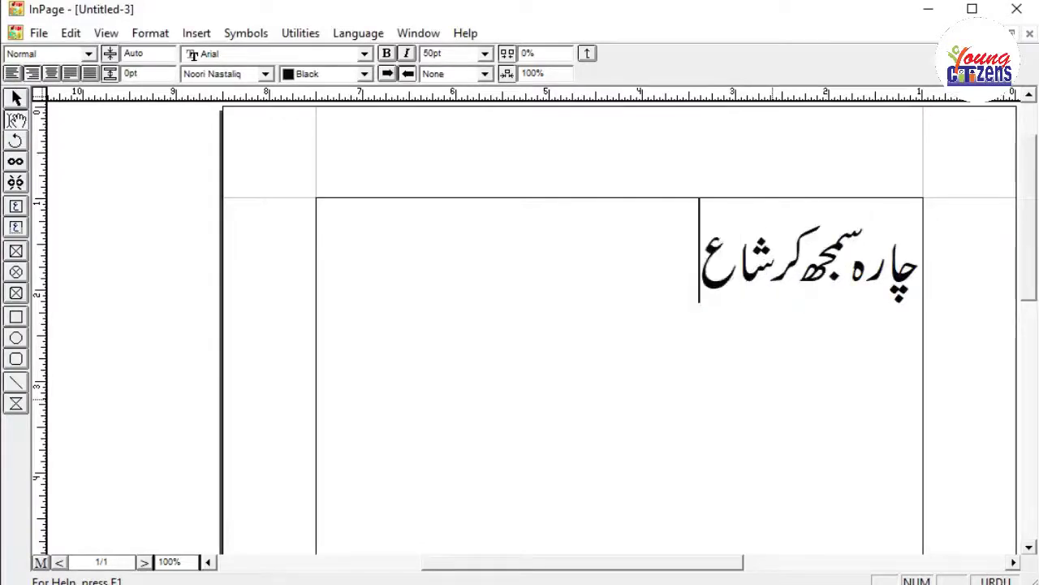
{"action": "type", "text": "ری سارے"}
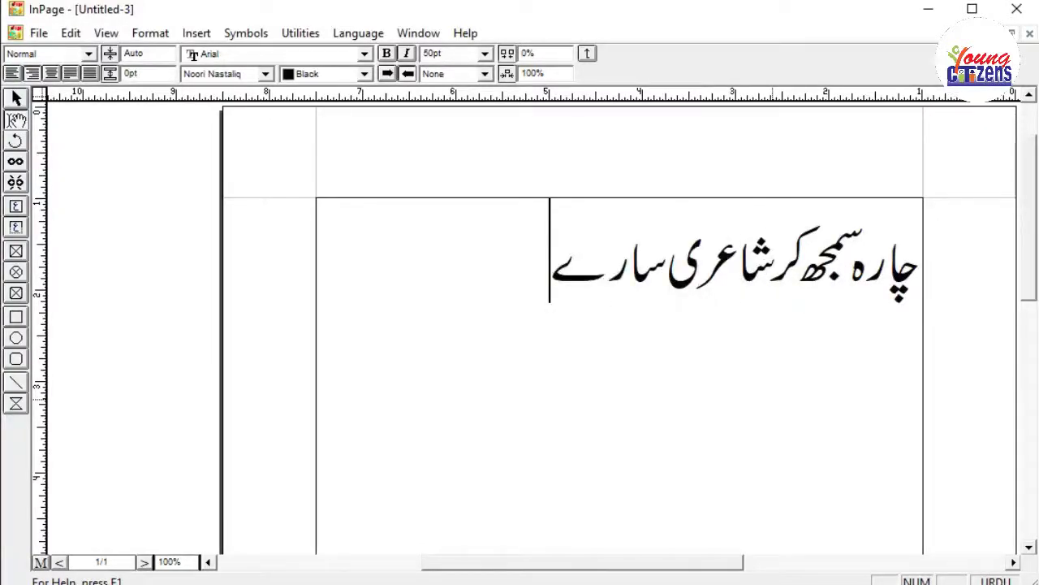
{"action": "type", "text": " گدھے چر"}
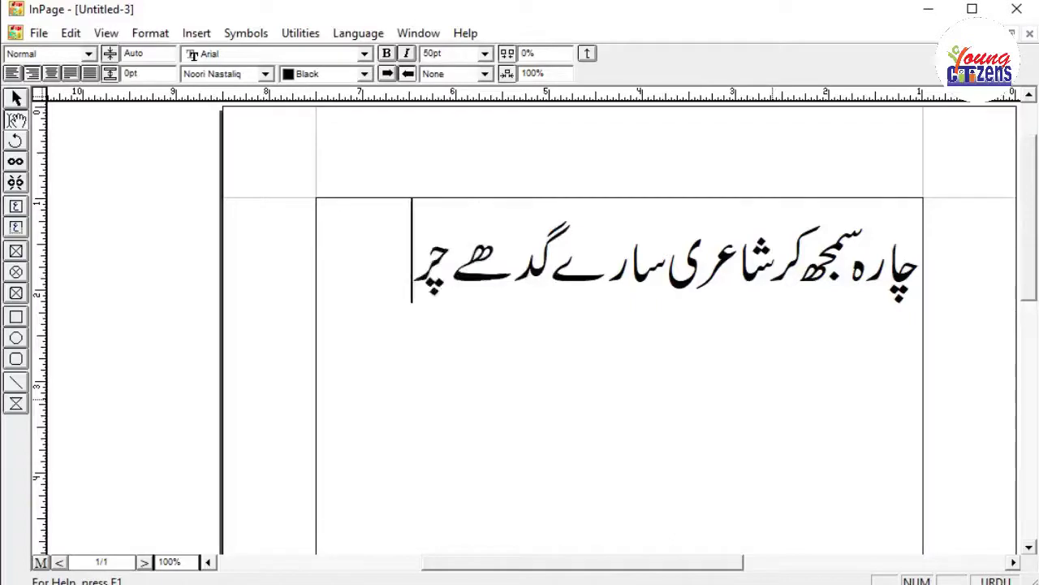
{"action": "type", "text": "نے لگے"}
- Add the second verse line "اردو زباں آتی نہیں، اور شاعری کرنے لگے" as a new paragraph
{"action": "key", "text": "Return"}
{"action": "type", "text": "ارد"}
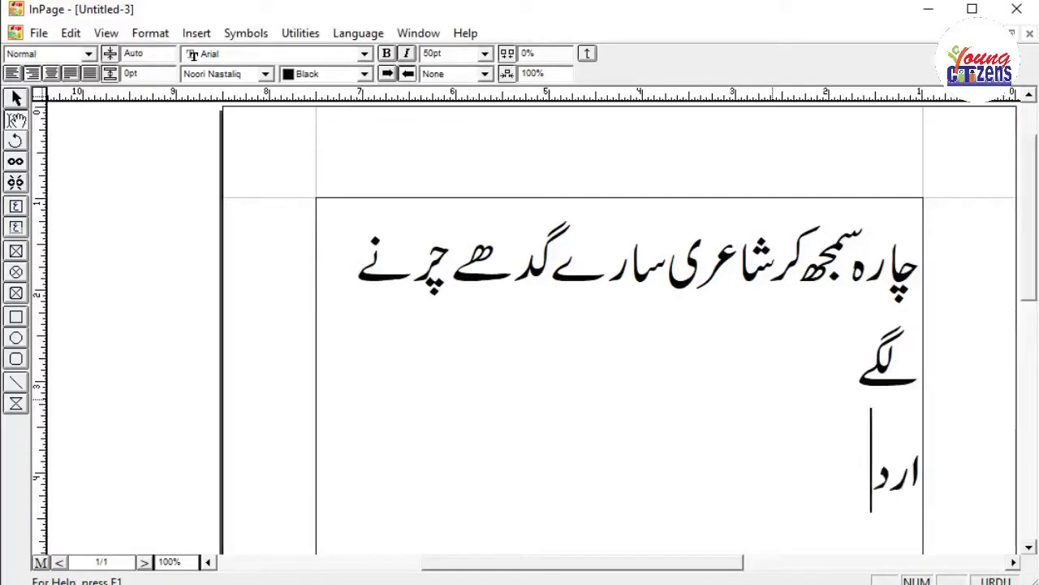
{"action": "type", "text": "و زباں آ"}
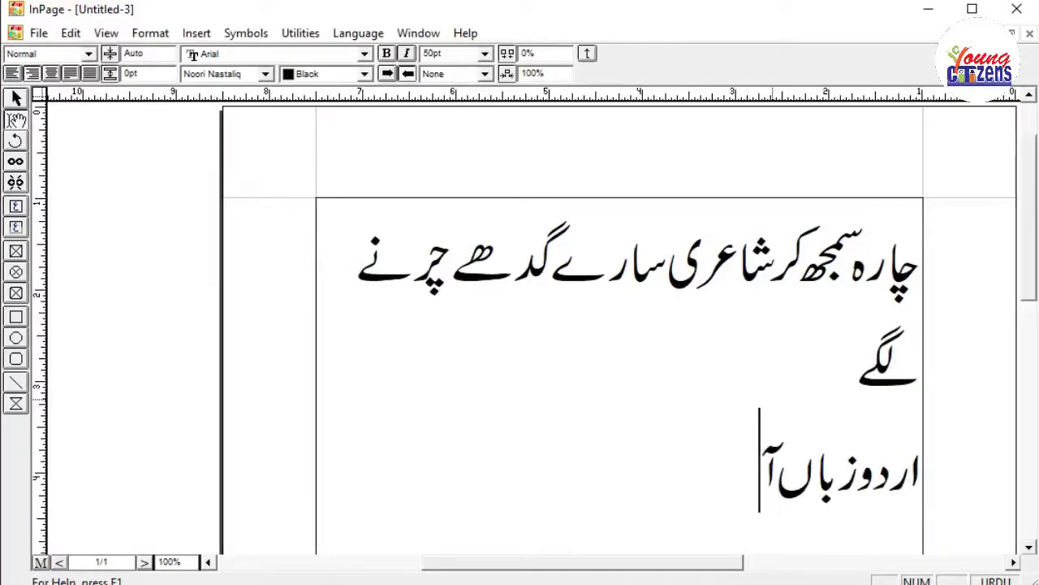
{"action": "type", "text": "تی نہیں،"}
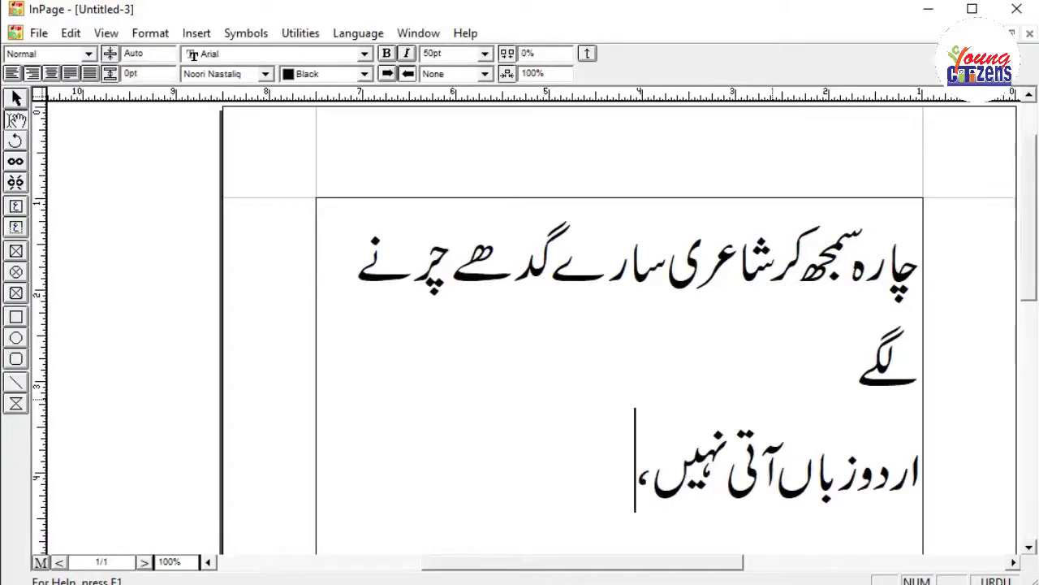
{"action": "type", "text": " اور شاعری کر"}
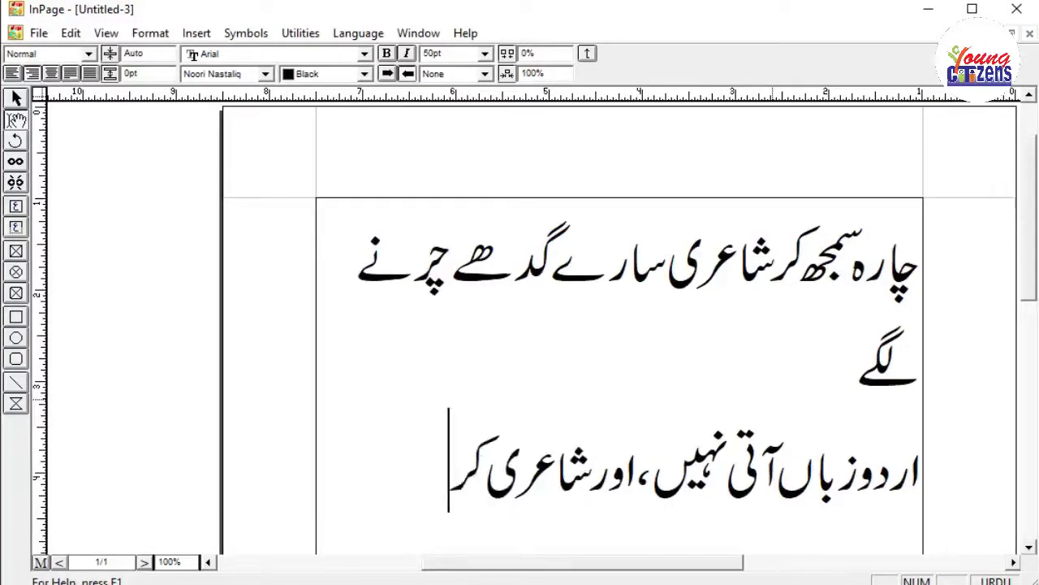
{"action": "type", "text": "نے لگے"}
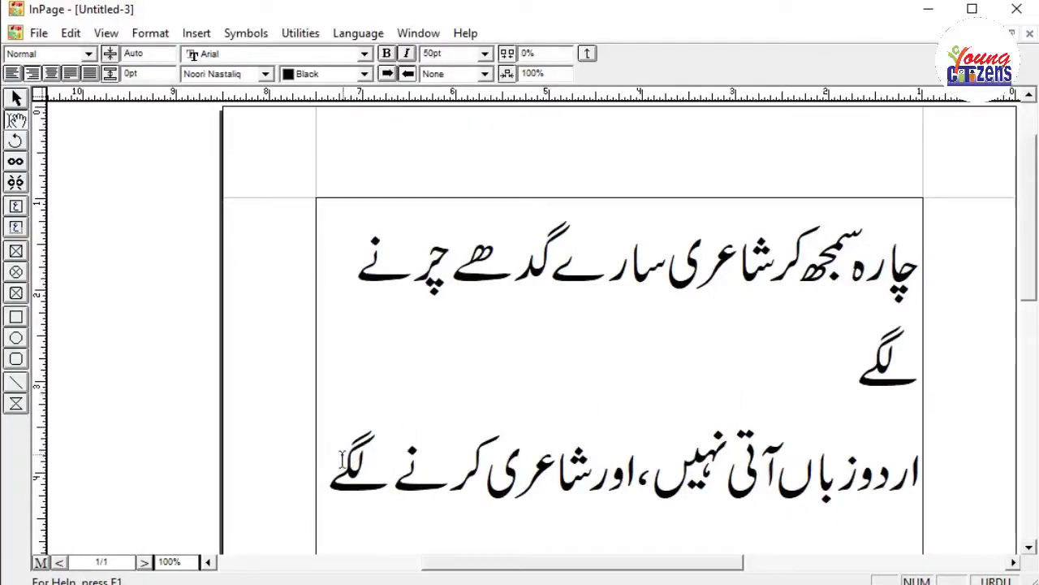
- Try left, center and justified alignment on both verse lines, ending with Full Justify
{"action": "left_click_drag", "start_coordinate": [336, 461], "coordinate": [920, 272]}
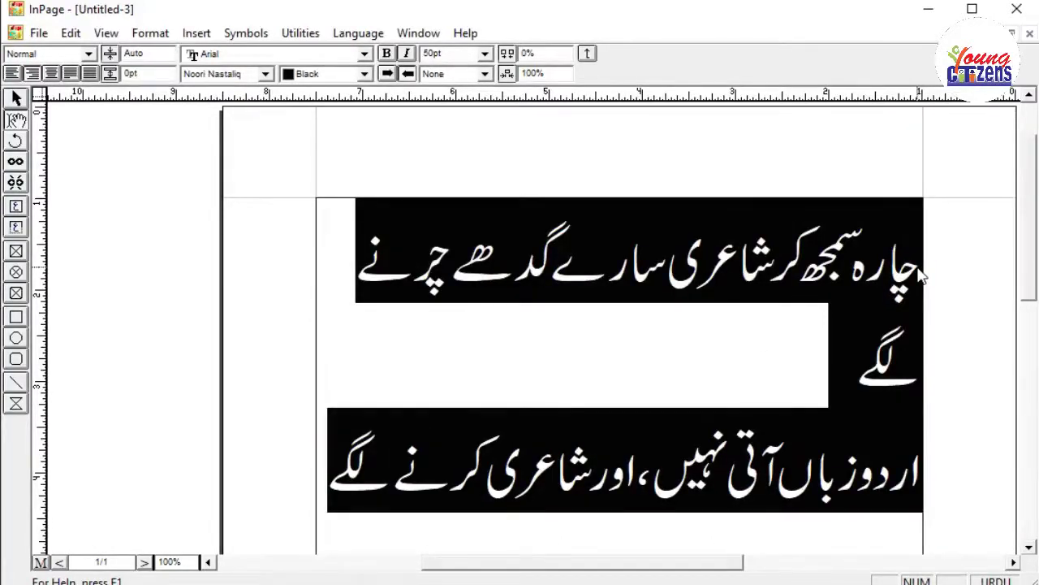
{"action": "key", "text": "ctrl+shift+l"}
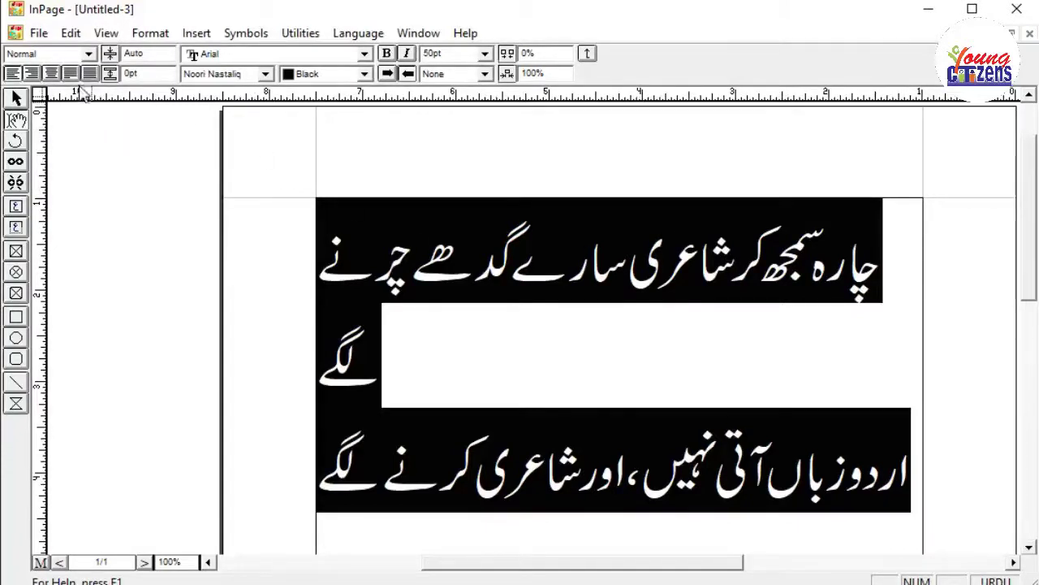
{"action": "left_click", "coordinate": [52, 74]}
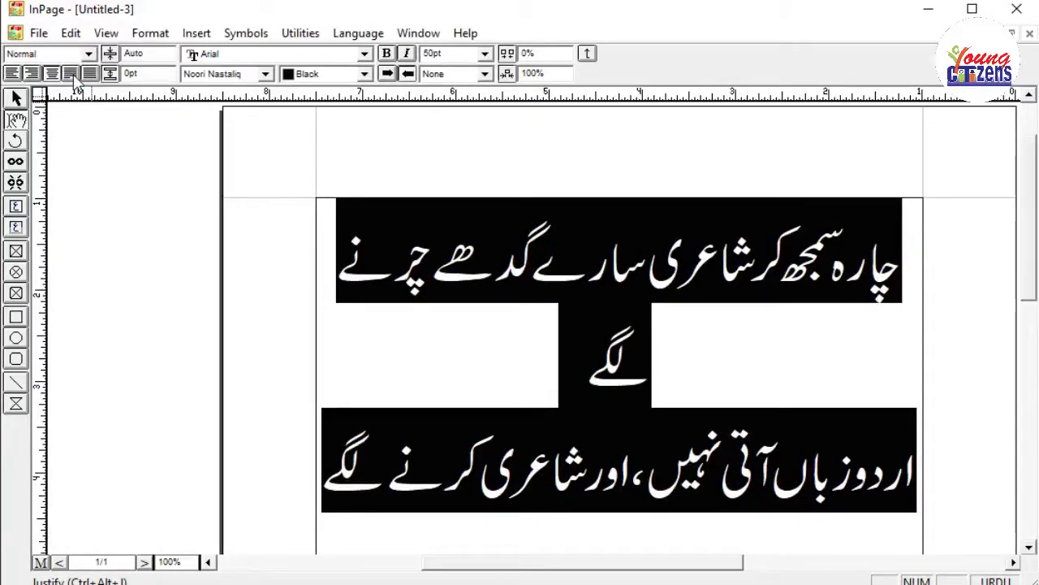
{"action": "left_click", "coordinate": [72, 74]}
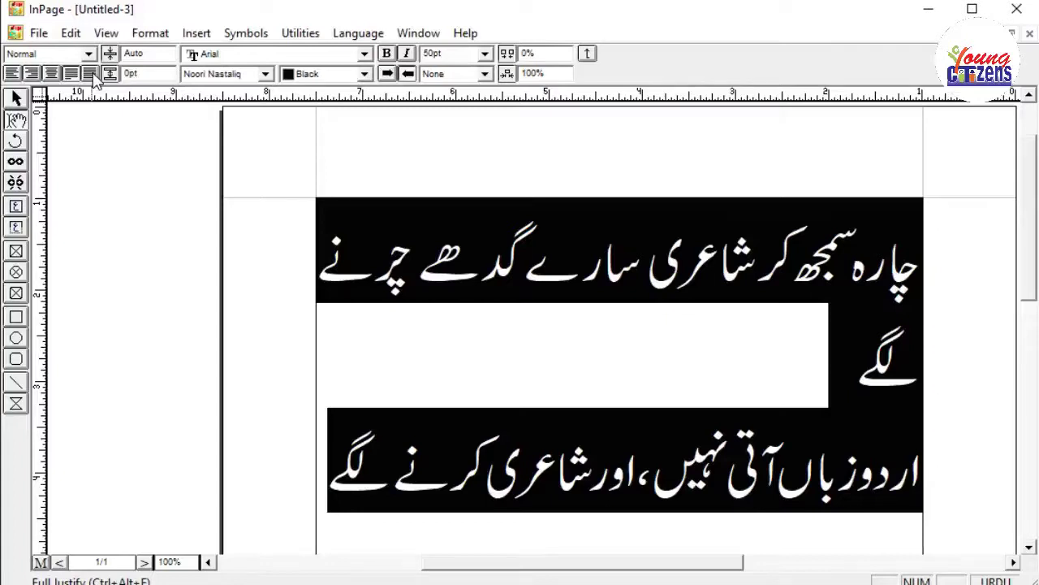
{"action": "left_click", "coordinate": [90, 74]}
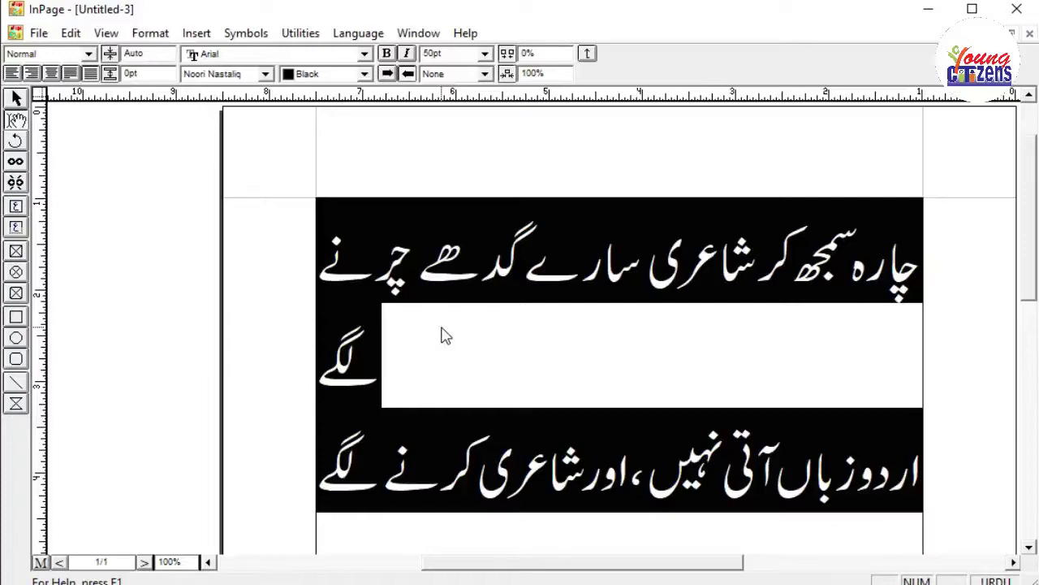
- Tighten the spacing of the selected verse lines to -3%
{"action": "key", "text": "ctrl+shift+bracketleft"}
{"action": "key", "text": "ctrl+shift+bracketleft"}
{"action": "key", "text": "ctrl+shift+bracketleft"}
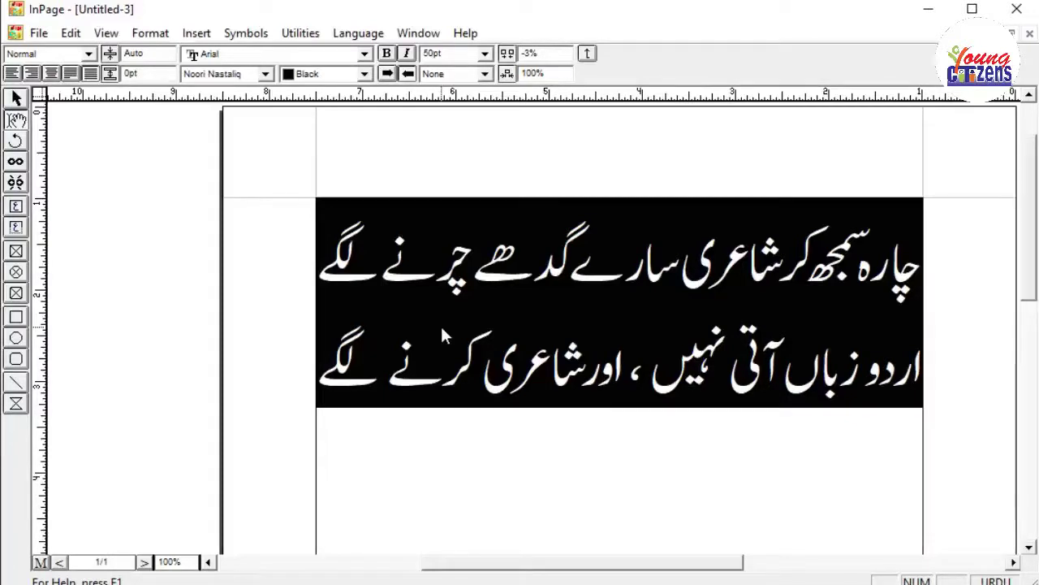
- Add a third line below the verses reading "یہ فورس جسٹی فائیڈ ہے"
{"action": "key", "text": "Down"}
{"action": "key", "text": "Return"}
{"action": "type", "text": "یہ فورس"}
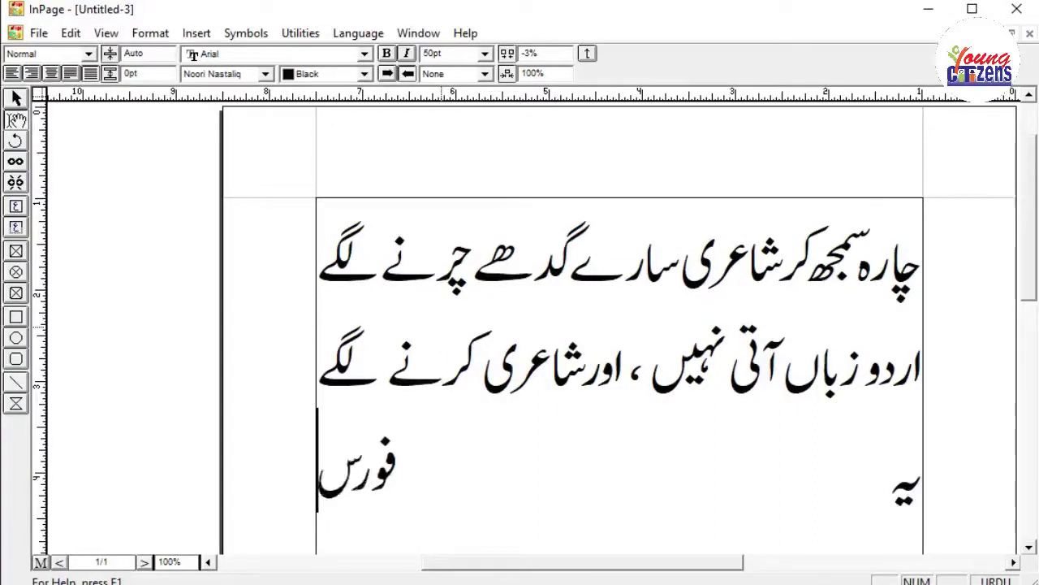
{"action": "type", "text": " ج"}
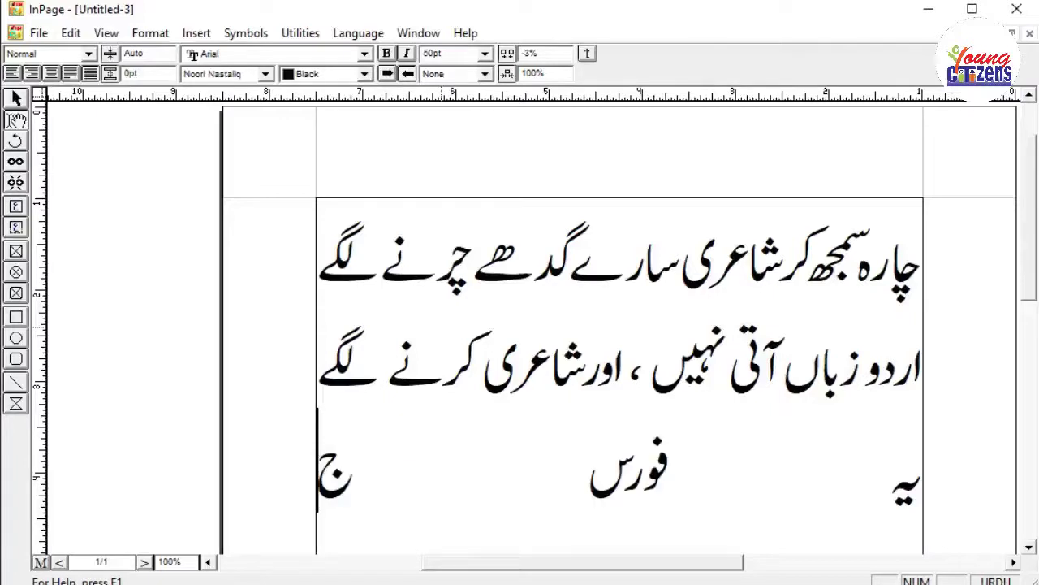
{"action": "type", "text": "سٹ"}
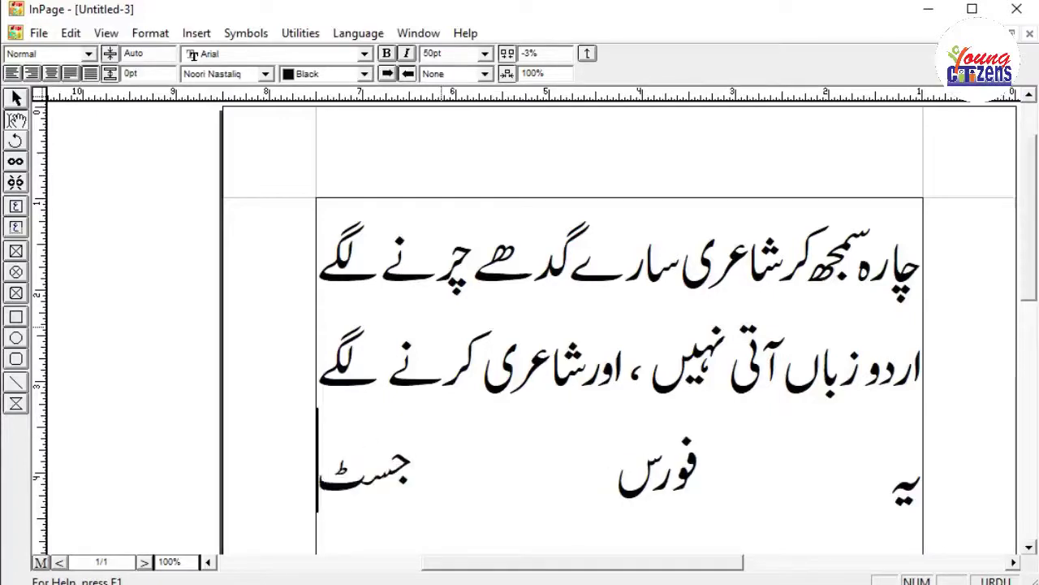
{"action": "type", "text": "یفا"}
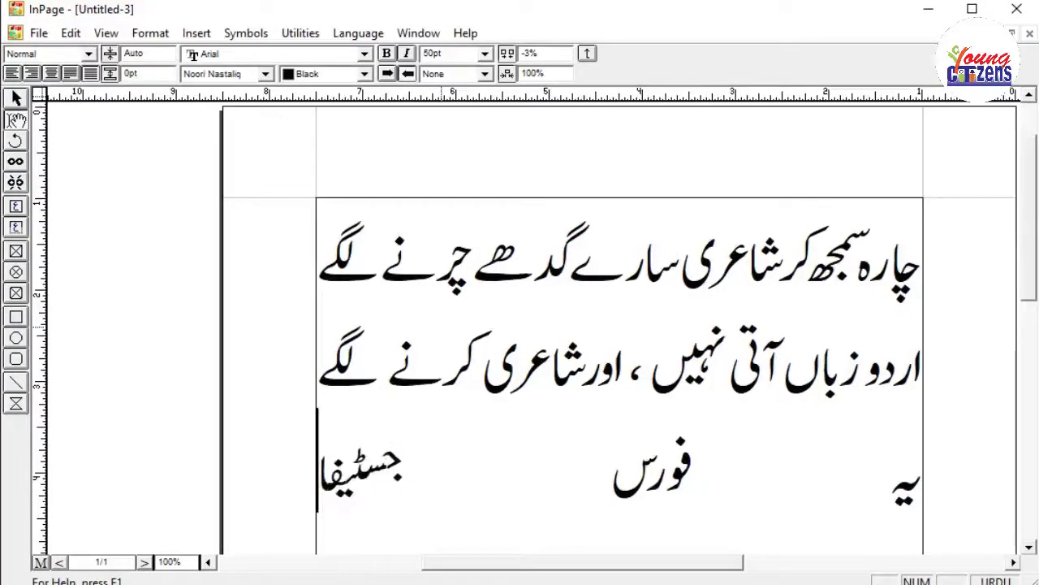
{"action": "type", "text": "ءی"}
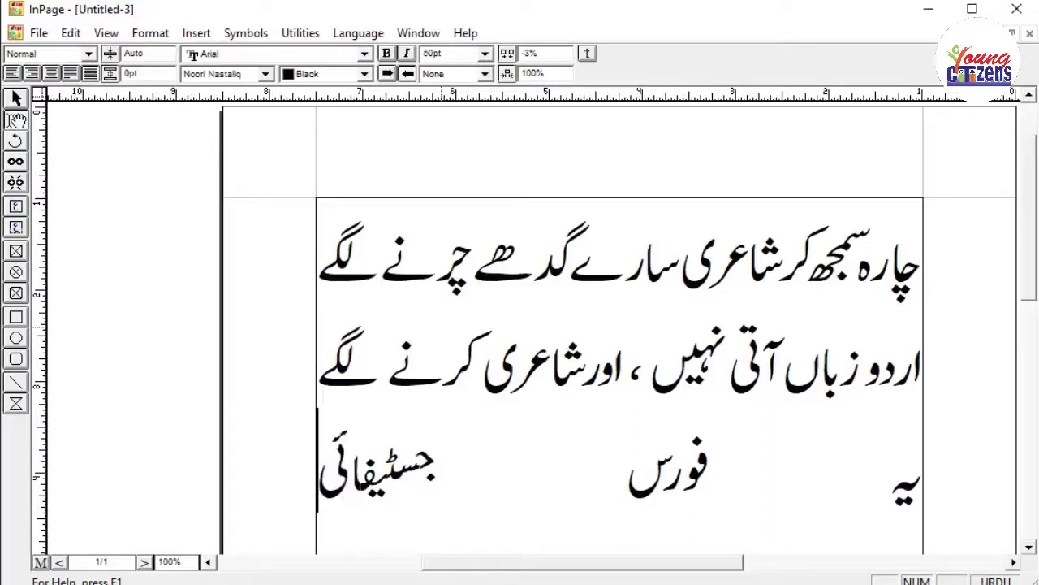
{"action": "type", "text": "ڈ"}
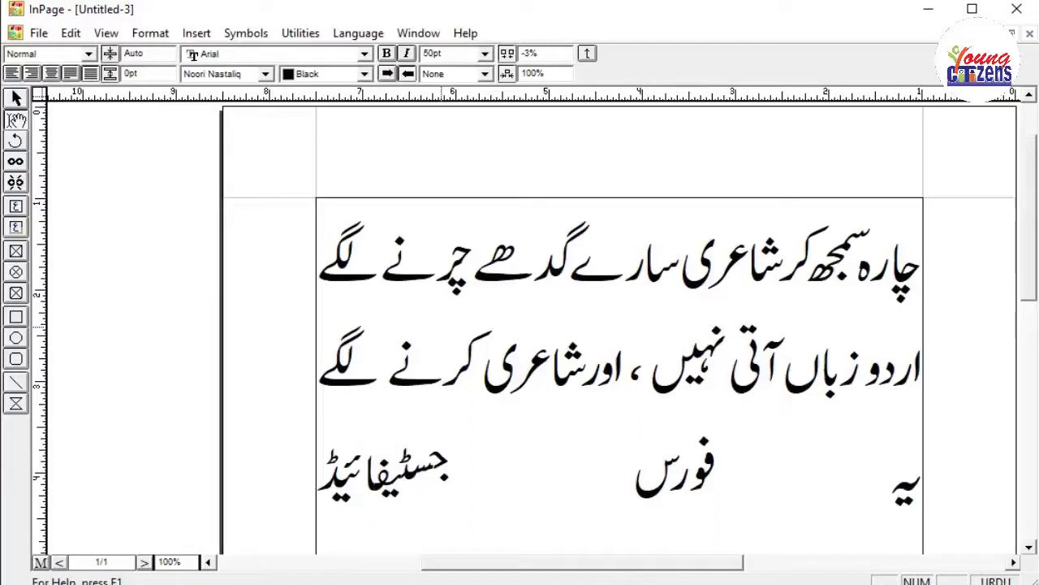
{"action": "type", "text": " ہے"}
{"action": "left_click", "coordinate": [556, 467]}
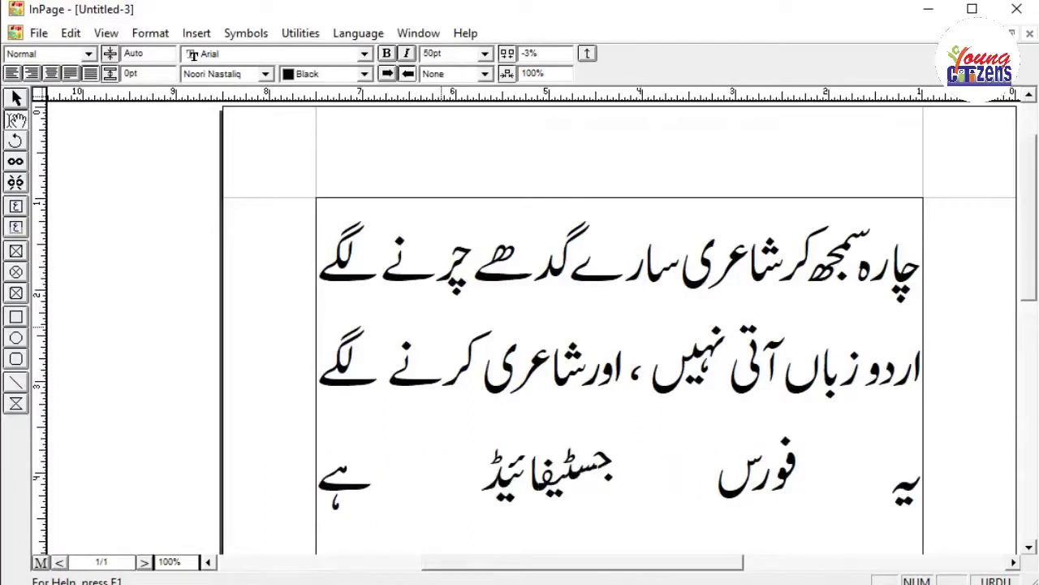
- Try right and left alignment on the third line, settle on Justify, and end the sentence with "۔"
{"action": "left_click", "coordinate": [31, 73]}
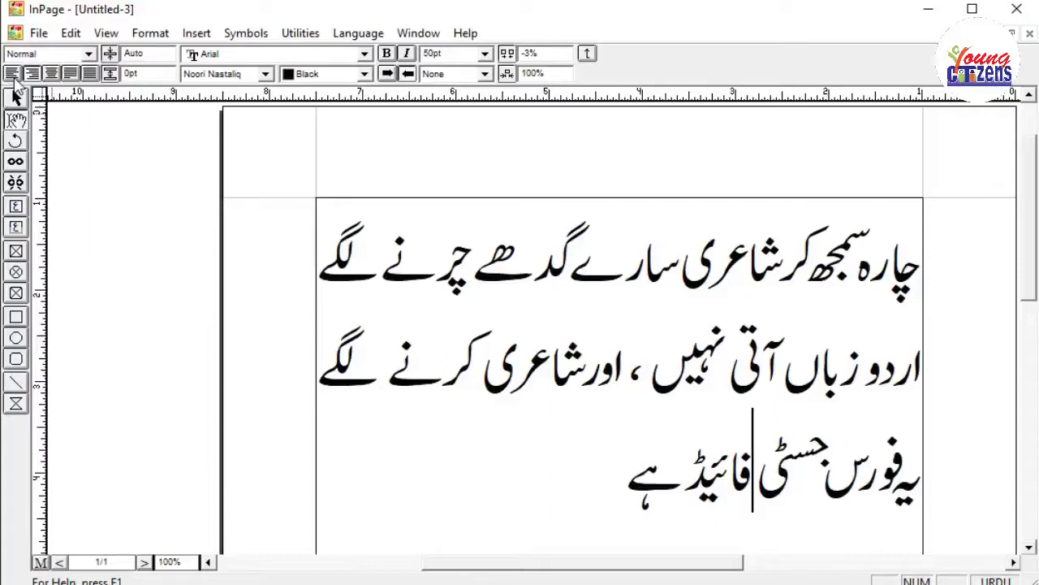
{"action": "left_click", "coordinate": [13, 74]}
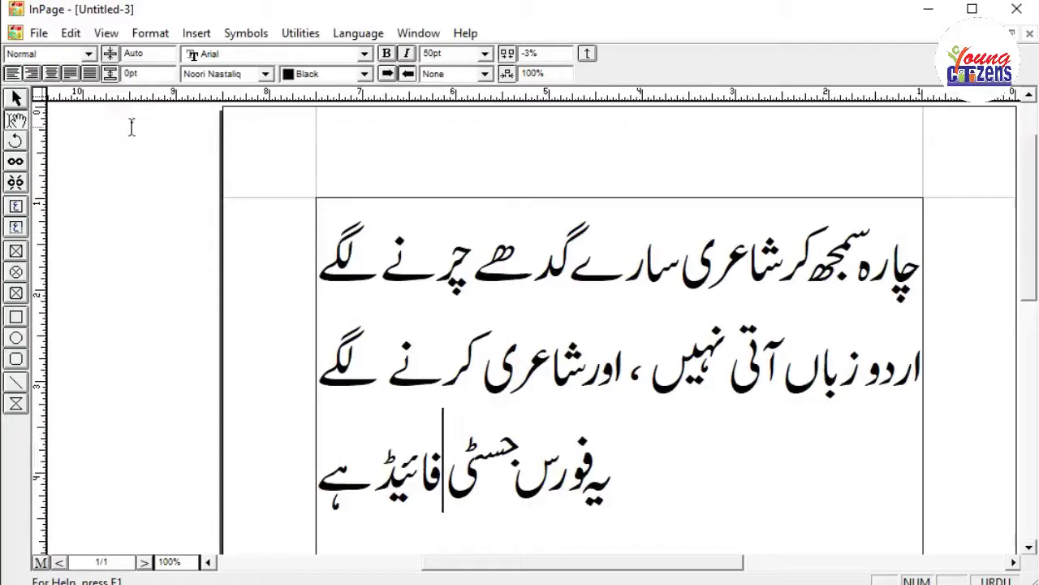
{"action": "left_click", "coordinate": [72, 74]}
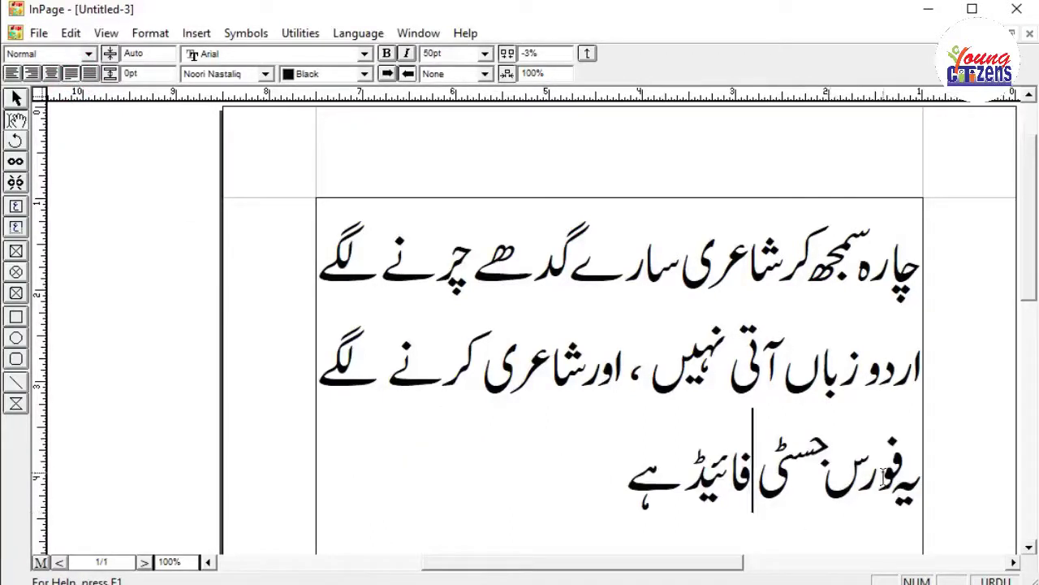
{"action": "left_click", "coordinate": [627, 481]}
{"action": "type", "text": "۔"}
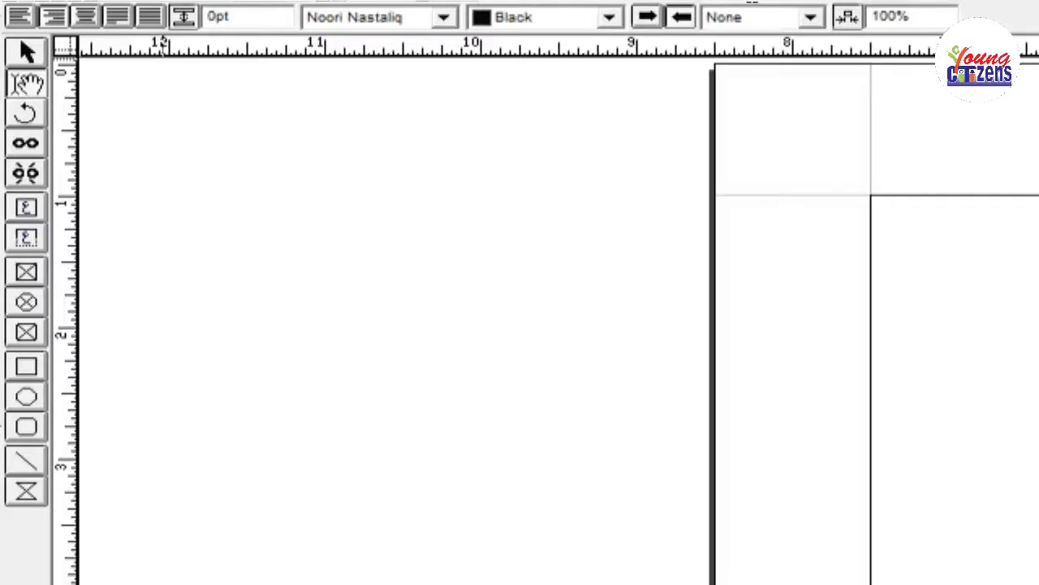
{"action": "left_click", "coordinate": [812, 20]}
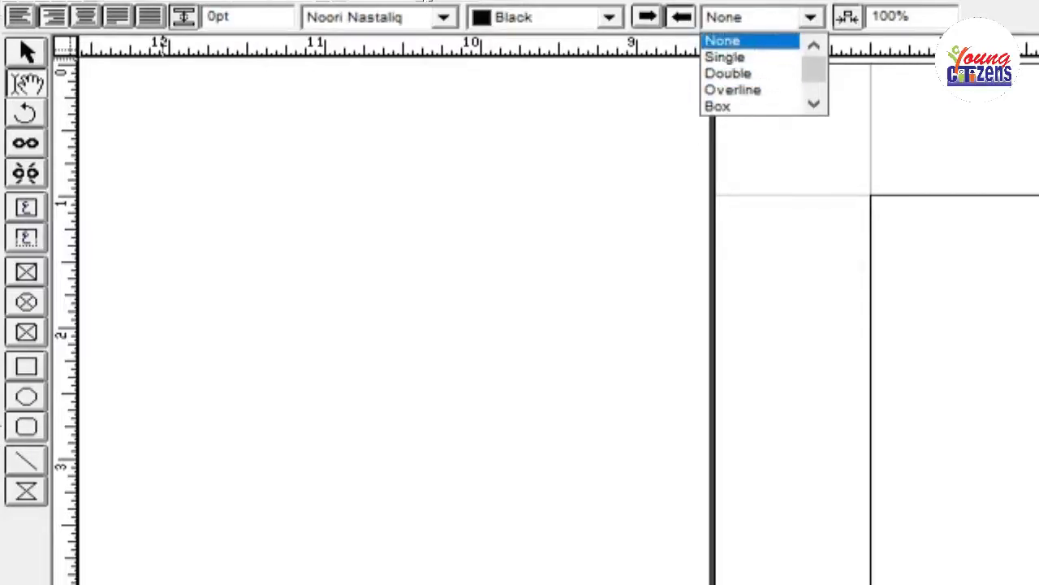
{"action": "left_click", "coordinate": [810, 18]}
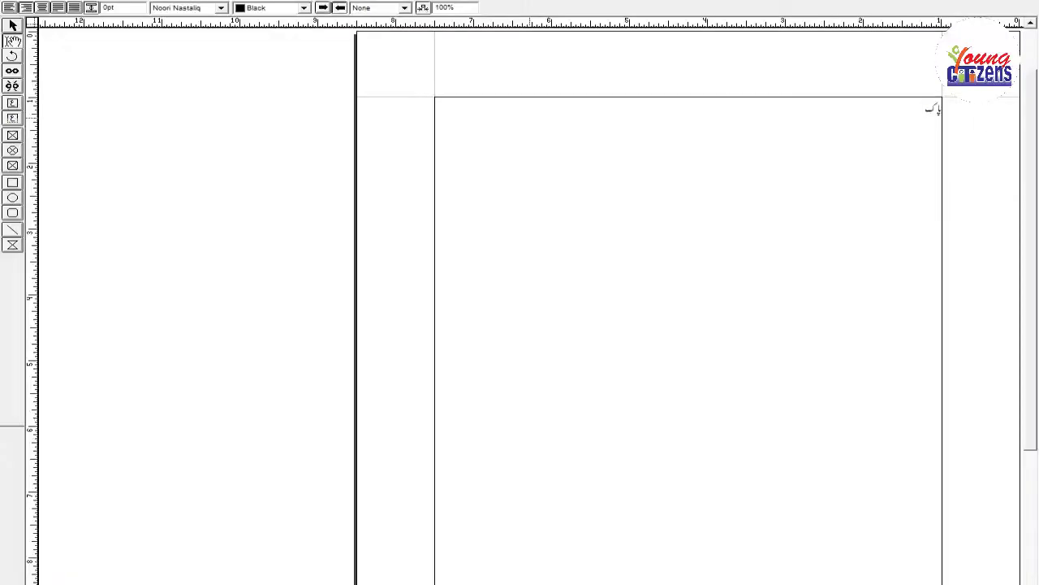
- Continue the word "پاک" at the start of the blank document's text box with "ست"
{"action": "type", "text": "ست"}
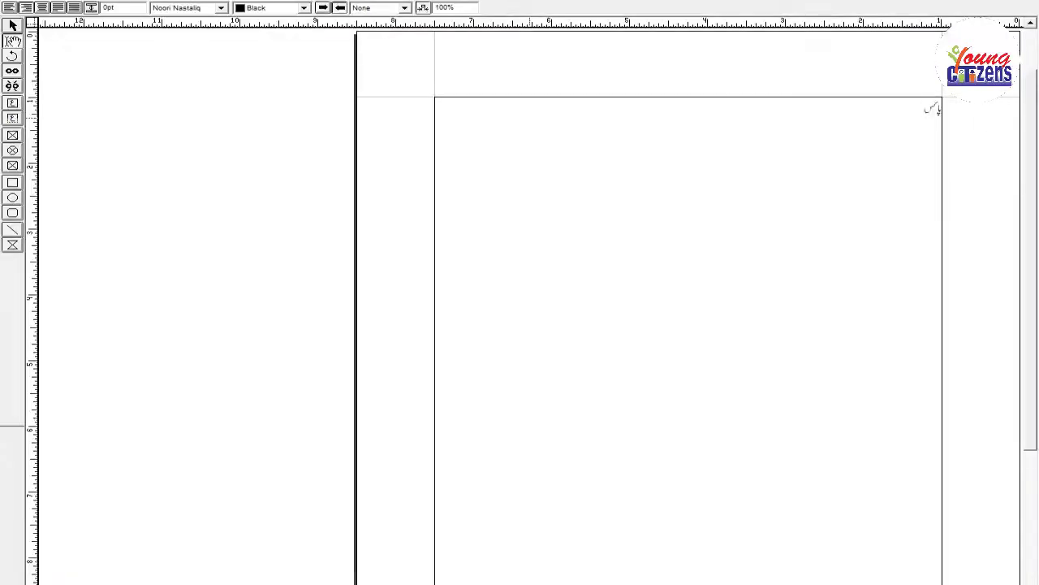